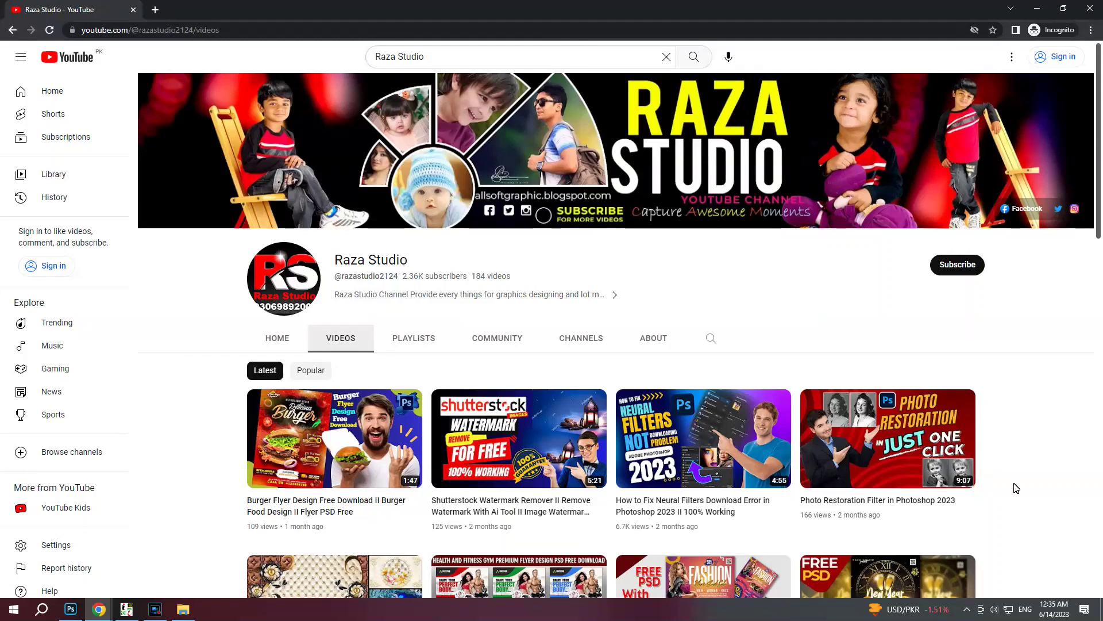
pyautogui.moveTo(881, 487)
pyautogui.scroll(-3, 1037, 440)
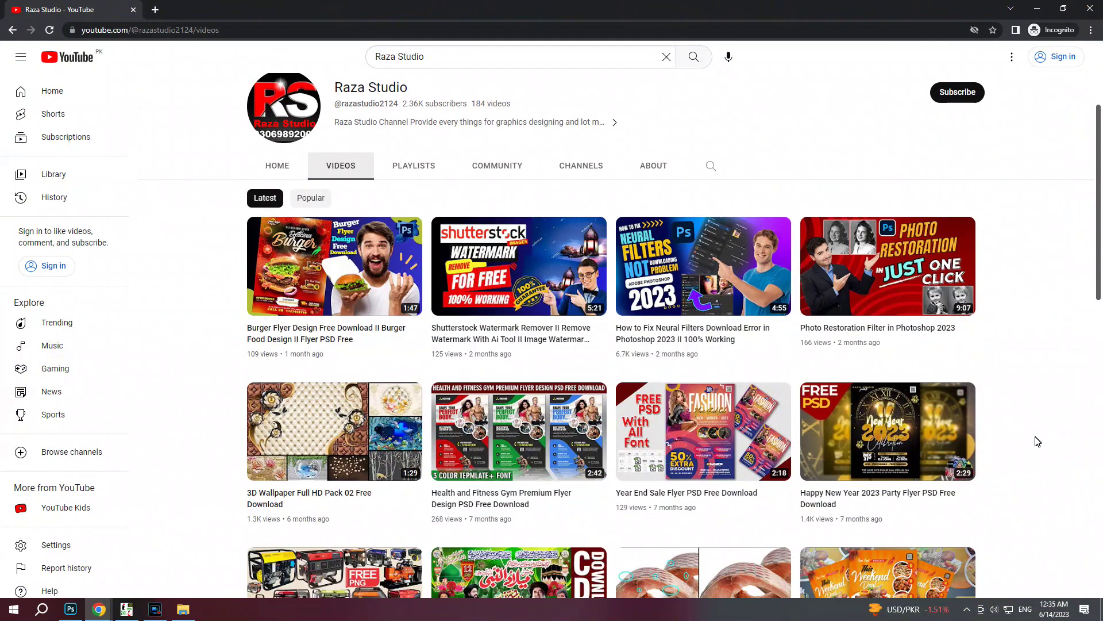
pyautogui.scroll(2, 1037, 440)
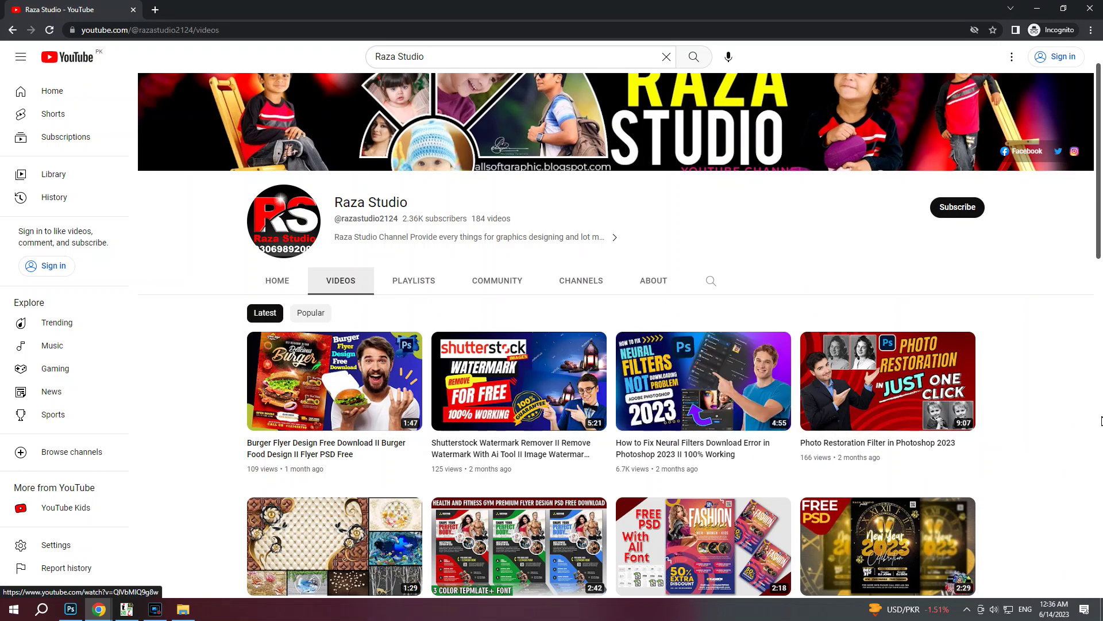
pyautogui.scroll(-1, 1101, 421)
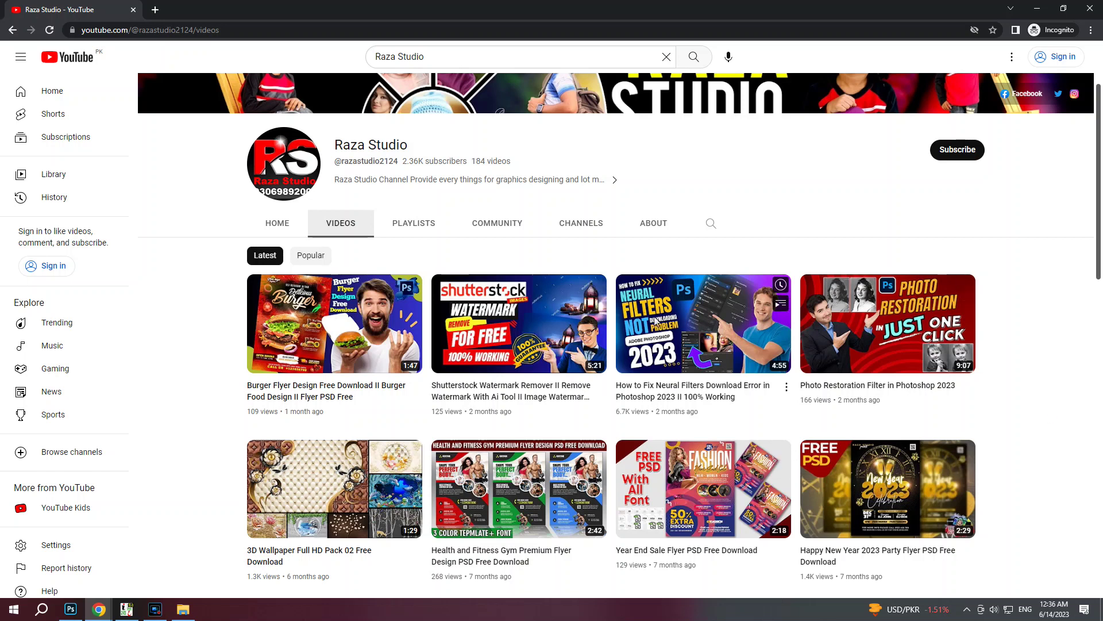
pyautogui.moveTo(682, 313)
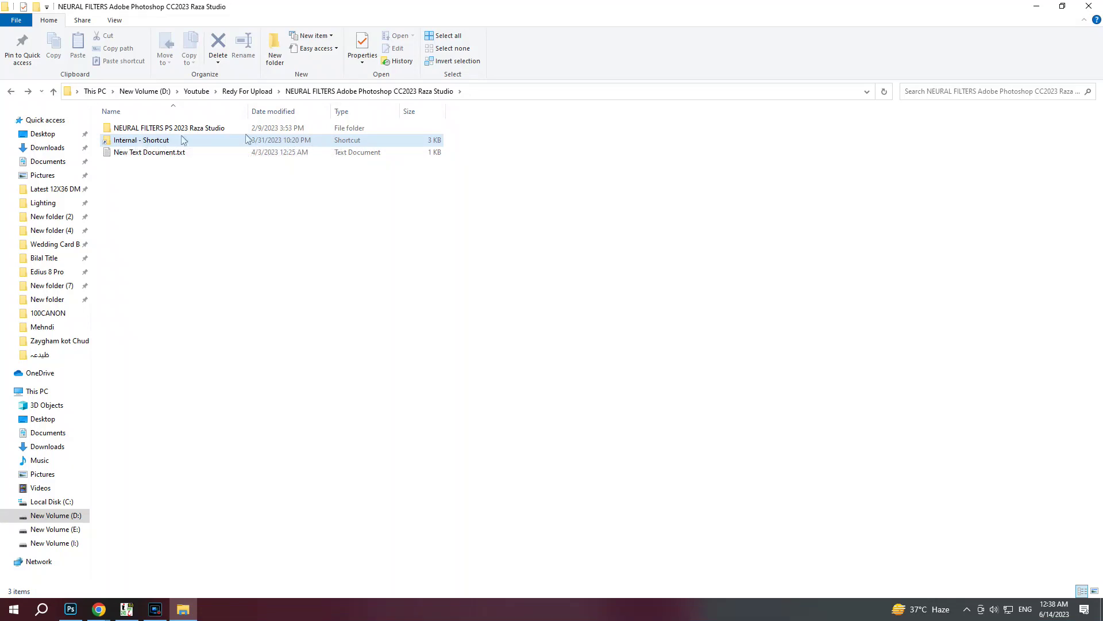
# In File Explorer, check the folder that the Internal shortcut points to, and return to the Neural Filters folder
pyautogui.doubleClick(151, 143)
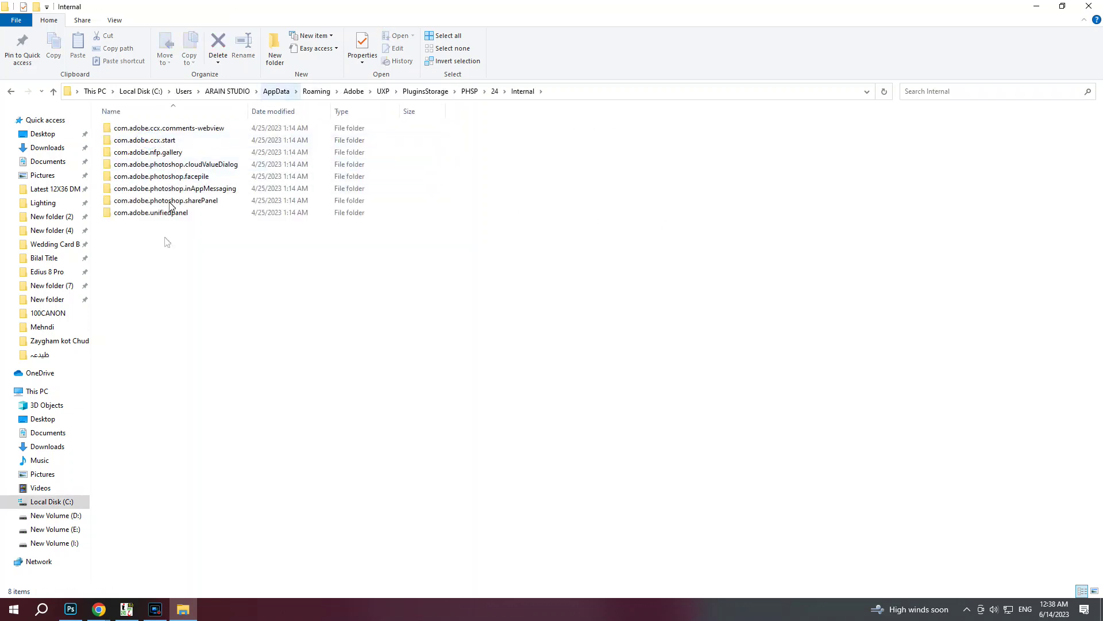
pyautogui.click(11, 91)
pyautogui.rightClick(128, 144)
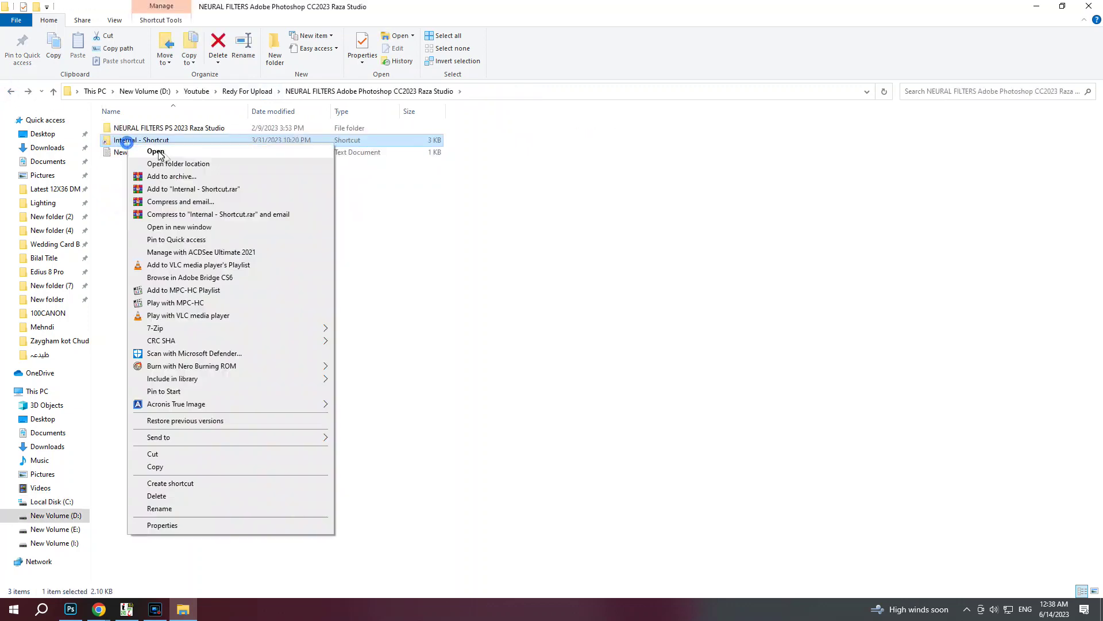
pyautogui.click(171, 155)
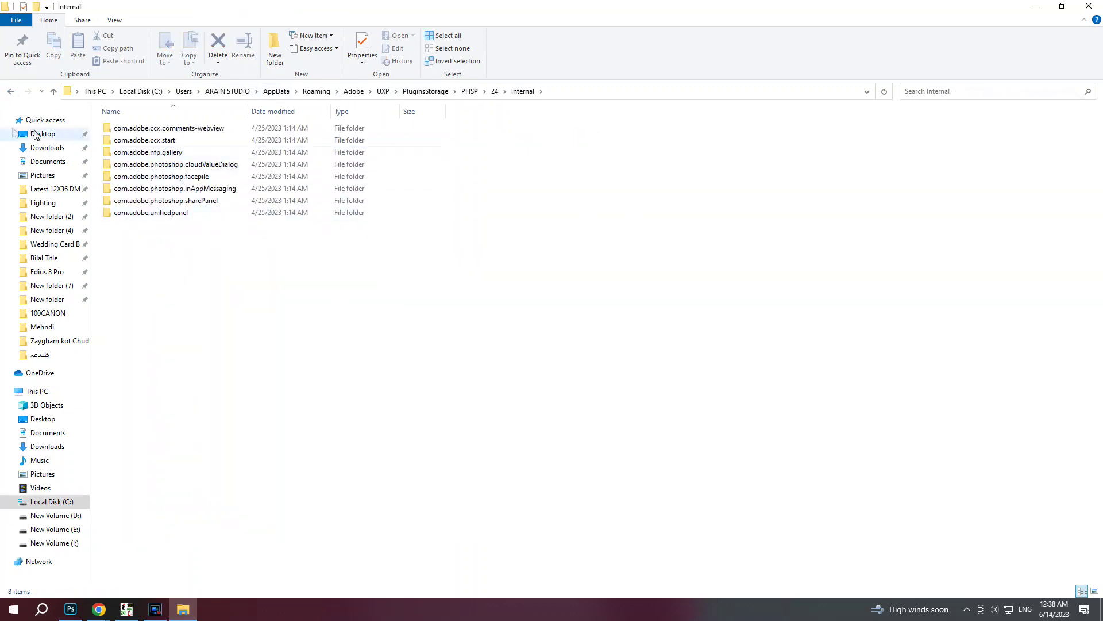
pyautogui.click(10, 92)
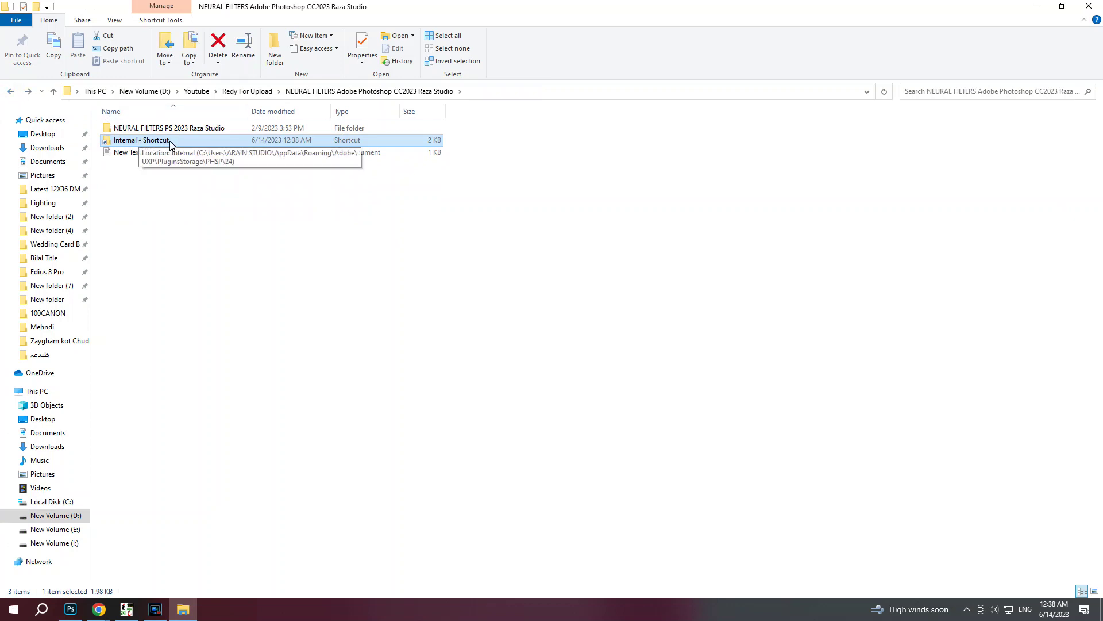
# Display the Internal folder's full path, highlight the user account name in it, and return to the Neural Filters folder
pyautogui.click(513, 93)
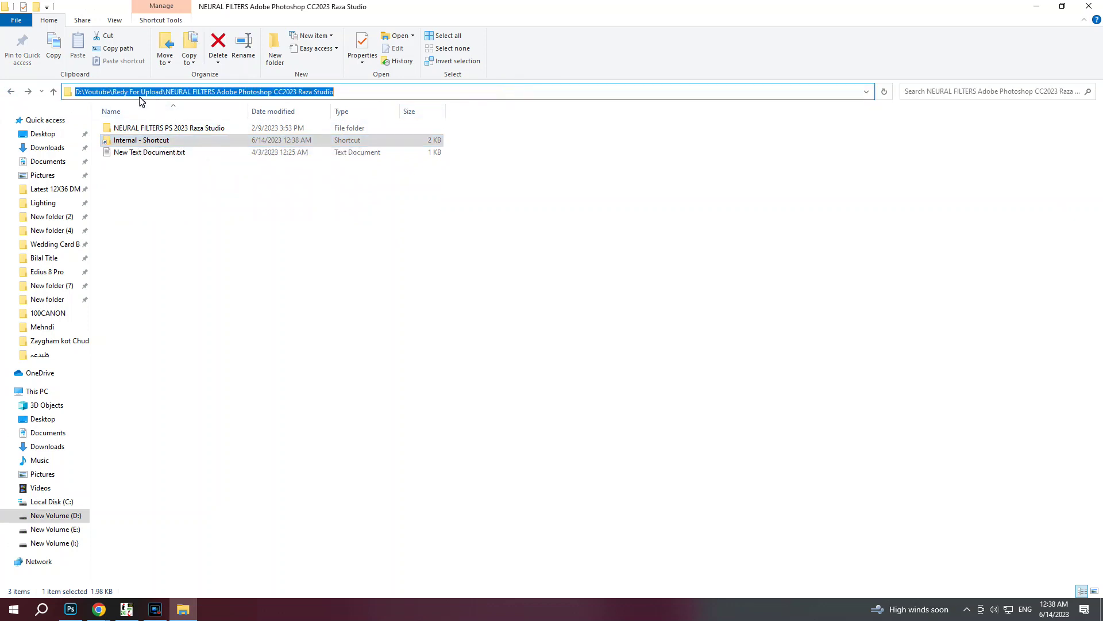
pyautogui.click(152, 141)
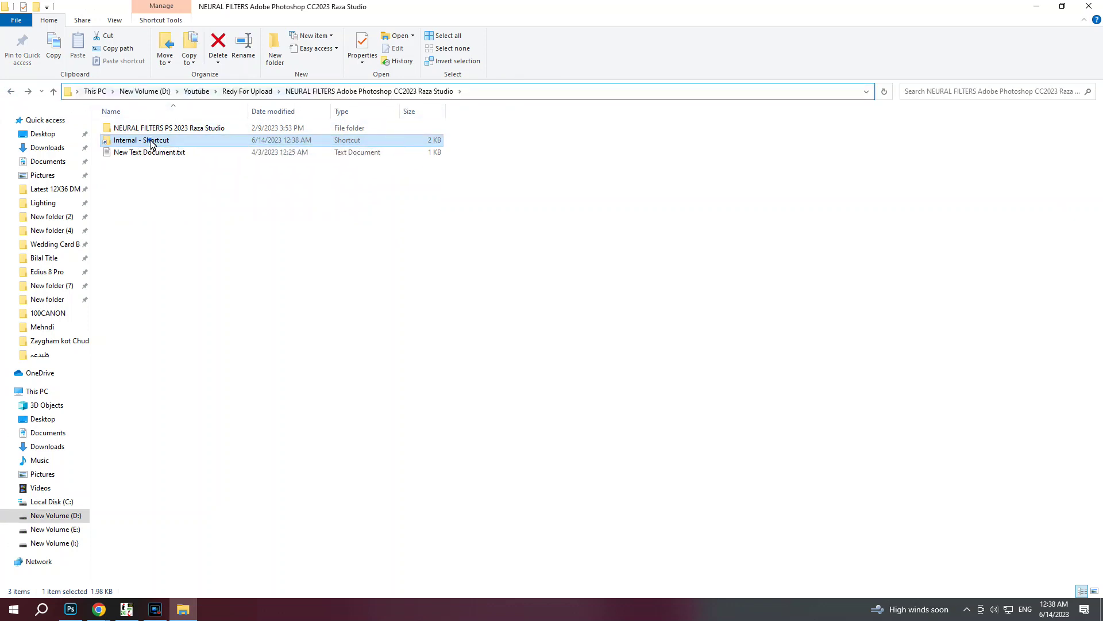
pyautogui.doubleClick(151, 143)
pyautogui.click(586, 91)
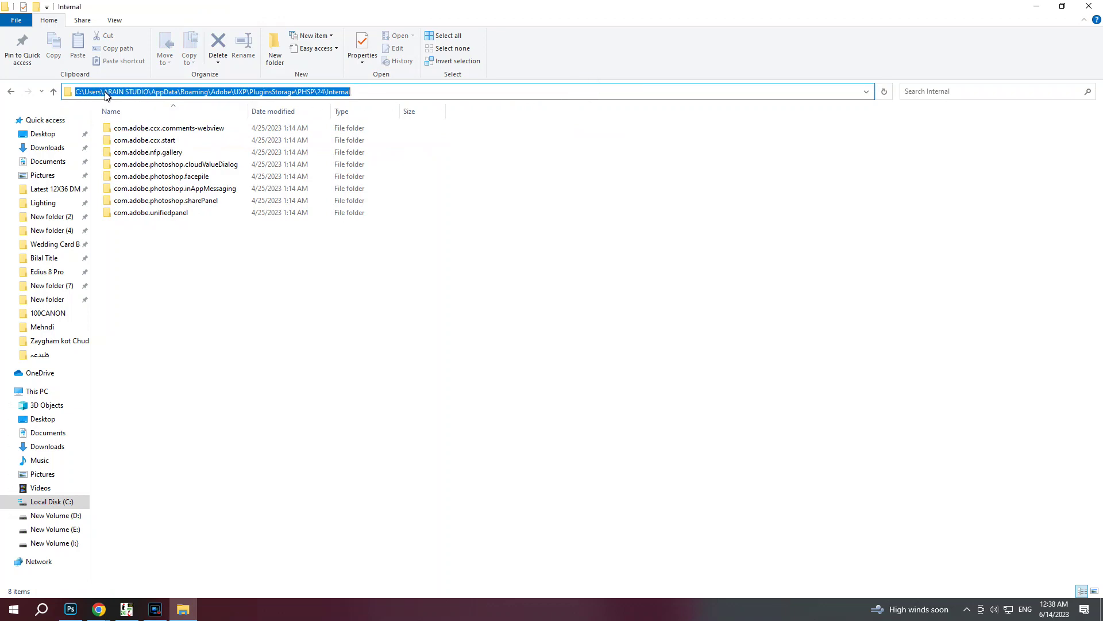
pyautogui.click(149, 93)
pyautogui.moveTo(149, 94); pyautogui.dragTo(105, 96)
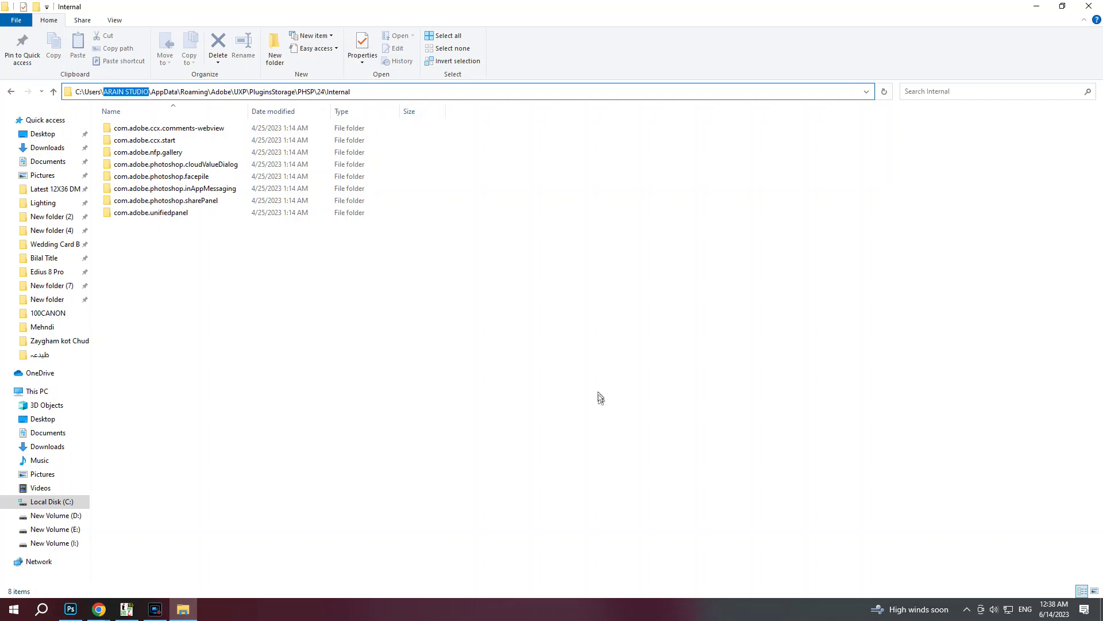
pyautogui.click(533, 342)
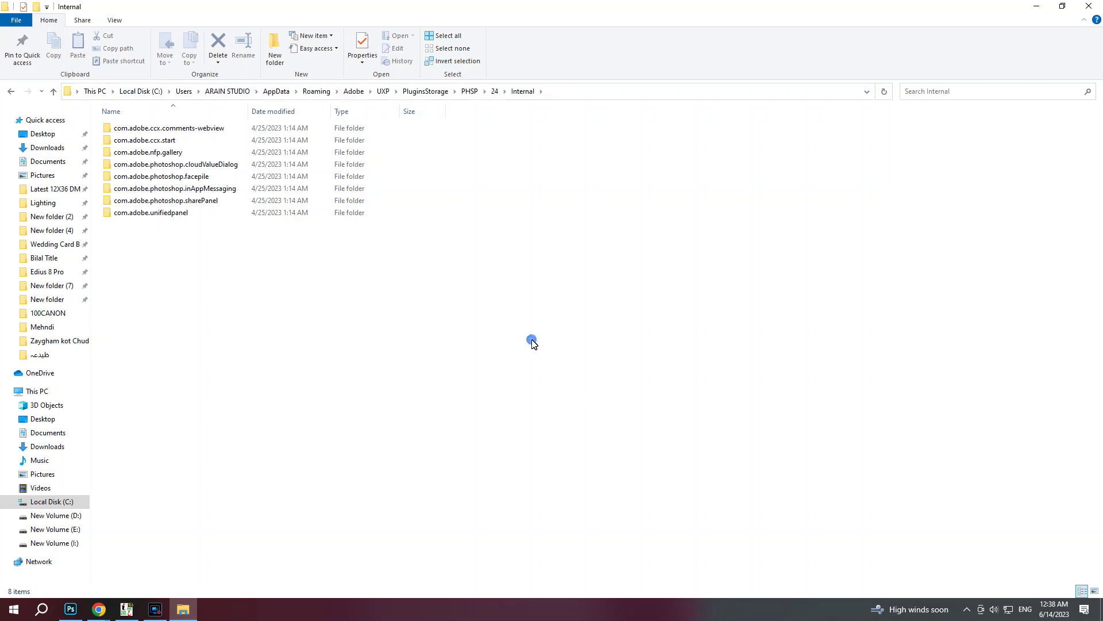
pyautogui.click(10, 92)
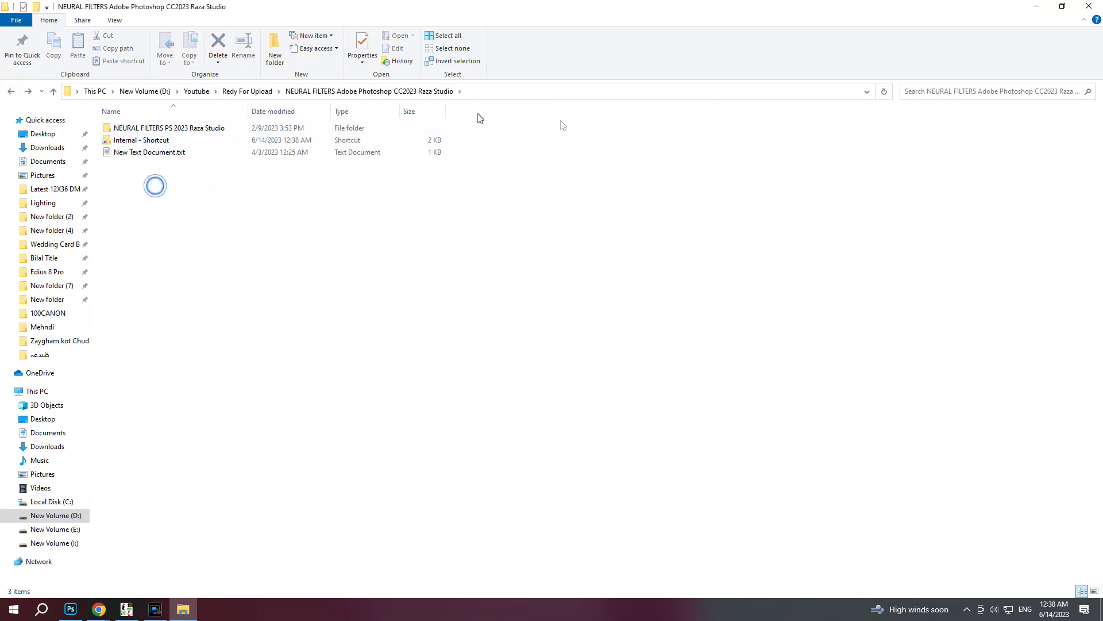
pyautogui.moveTo(153, 144)
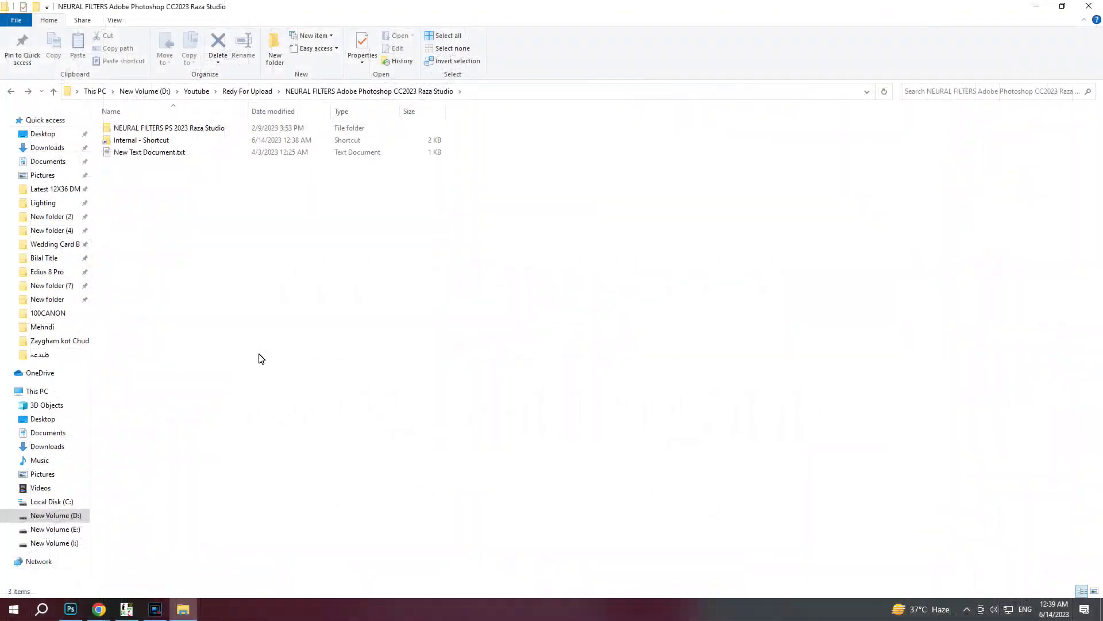
# Switch to the Control Panel and display its items as small icons
pyautogui.press('super+s')
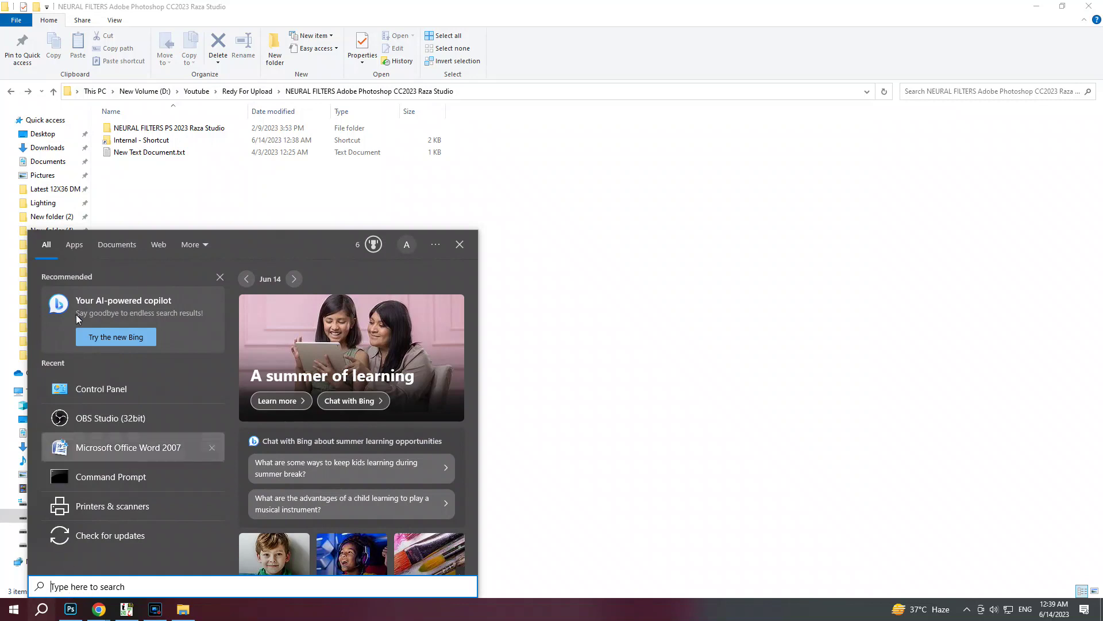
pyautogui.click(106, 391)
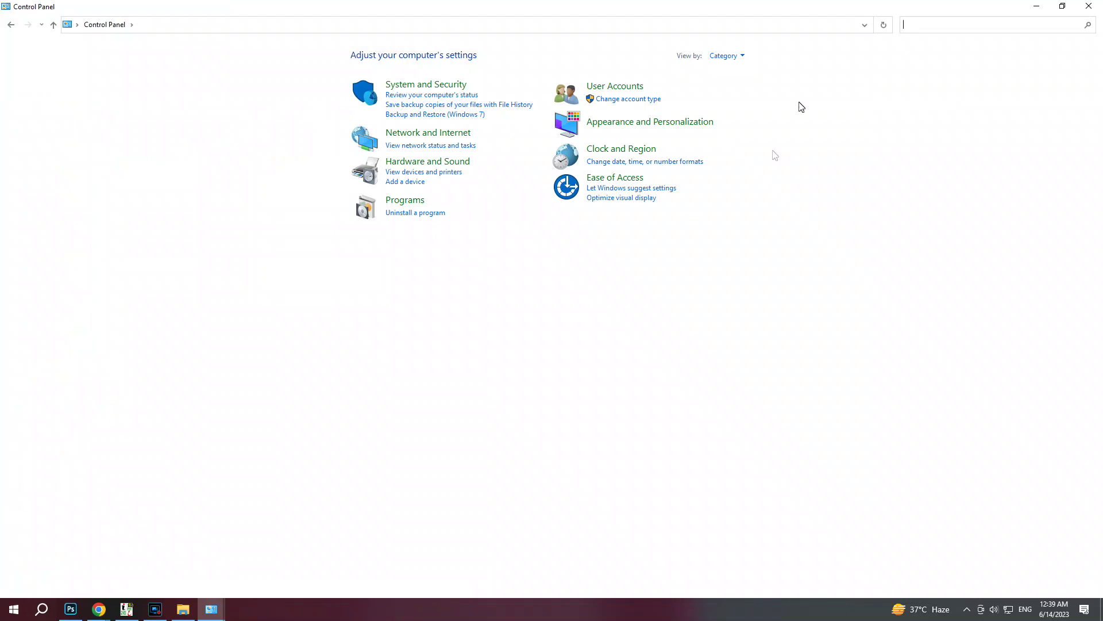
pyautogui.click(741, 56)
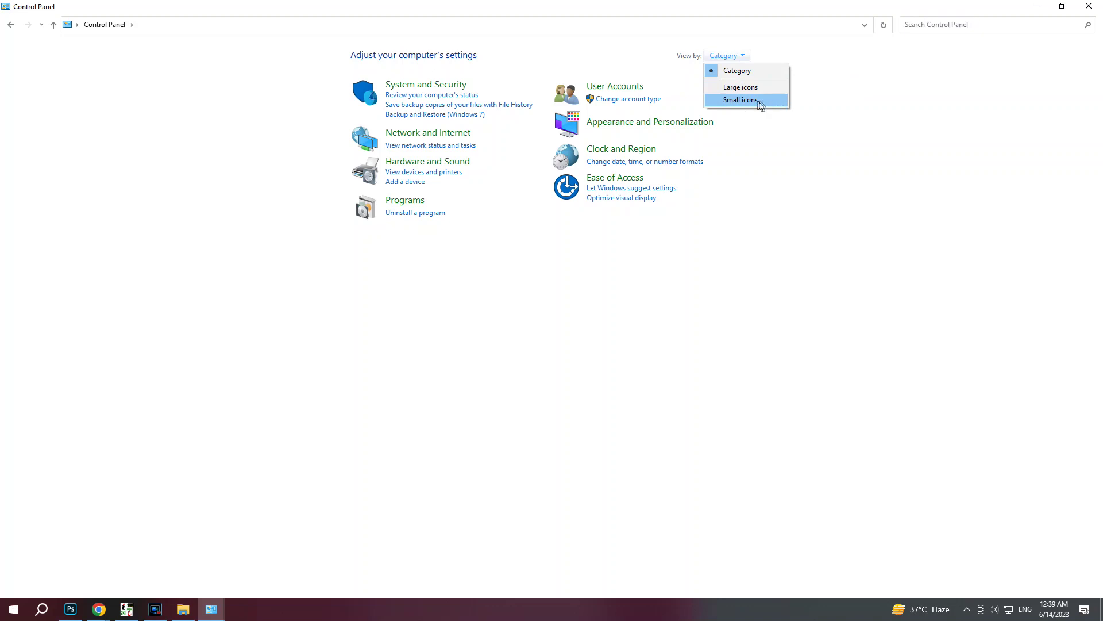
pyautogui.click(757, 105)
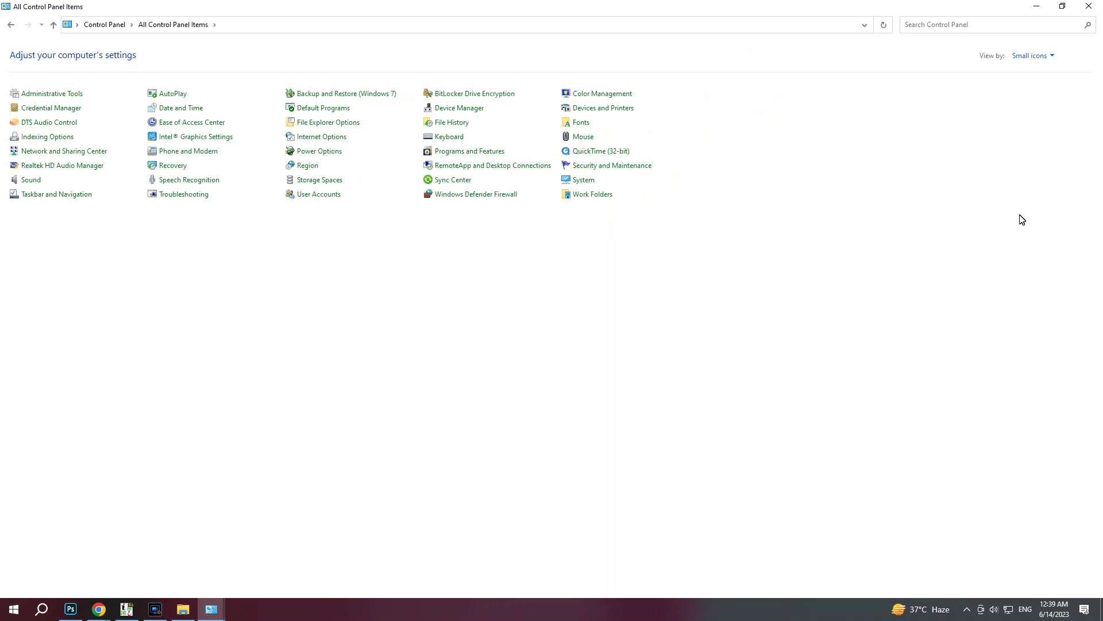
# Set File Explorer Options to show hidden files, folders, and drives
pyautogui.click(329, 123)
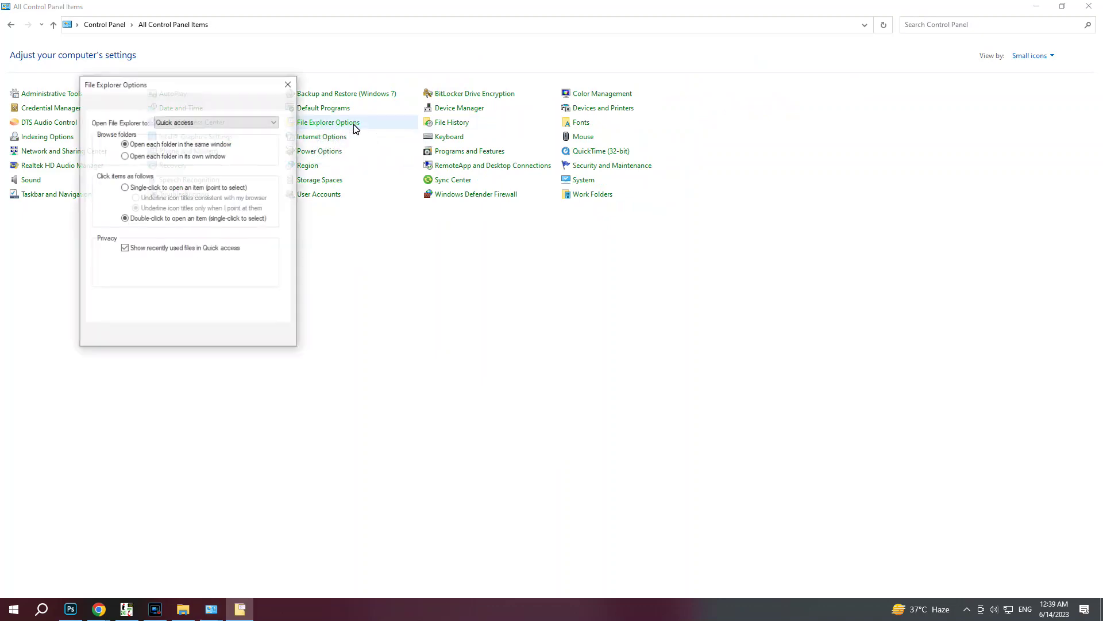
pyautogui.moveTo(165, 88); pyautogui.dragTo(784, 184)
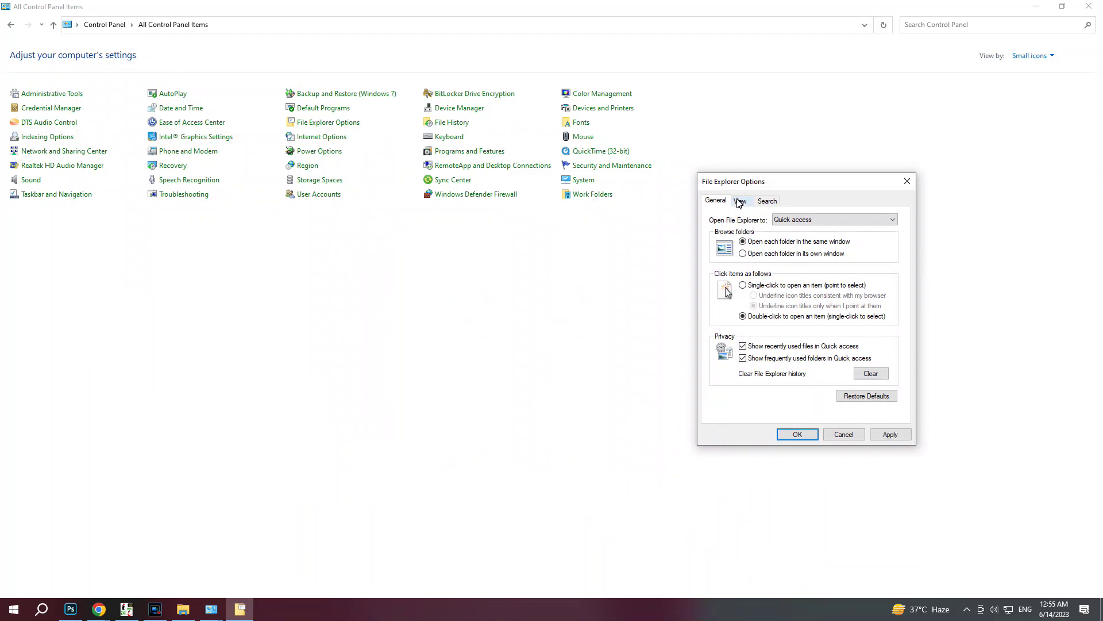
pyautogui.click(741, 202)
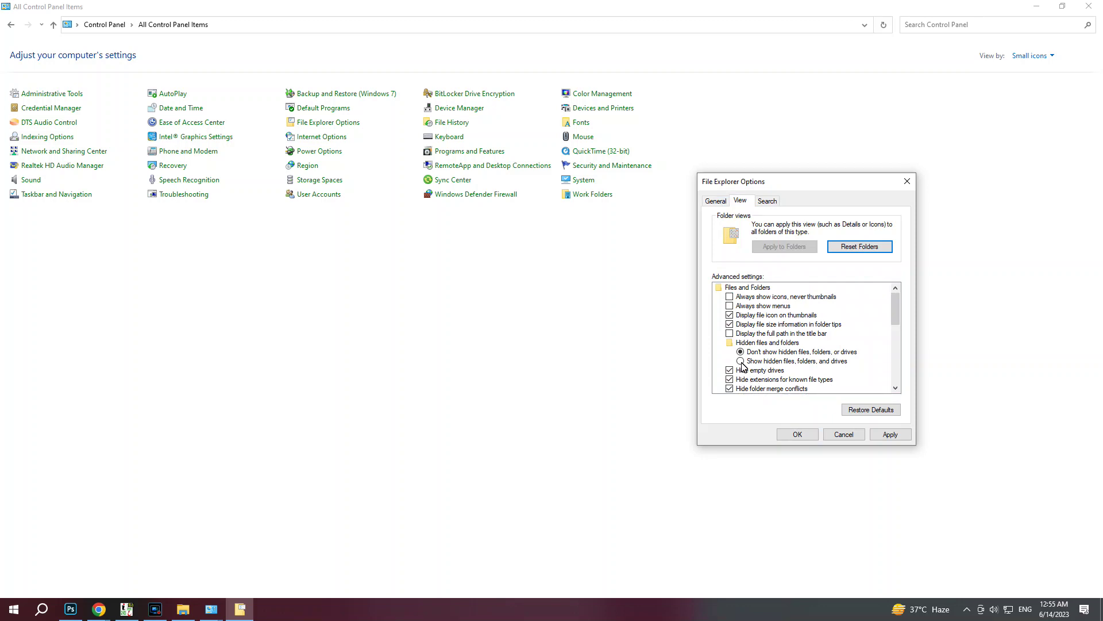
pyautogui.click(747, 361)
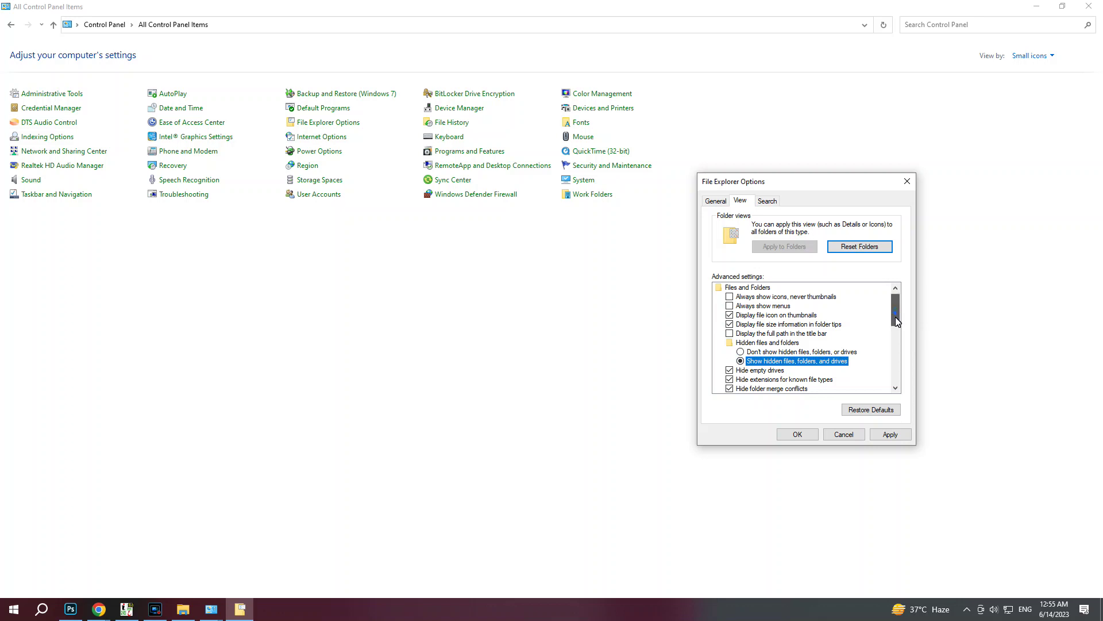
# Disable hiding of empty drives, known extensions, folder merge conflicts and protected operating system files, save the options and close the Control Panel
pyautogui.moveTo(894, 308); pyautogui.dragTo(895, 315)
pyautogui.click(730, 342)
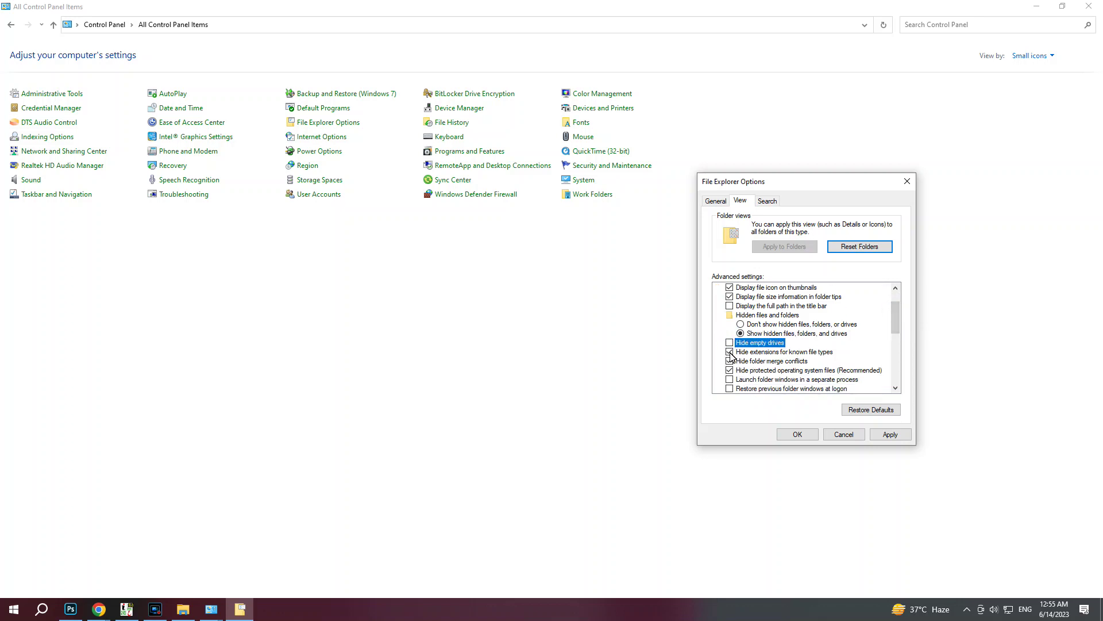
pyautogui.click(730, 352)
pyautogui.click(730, 361)
pyautogui.click(730, 370)
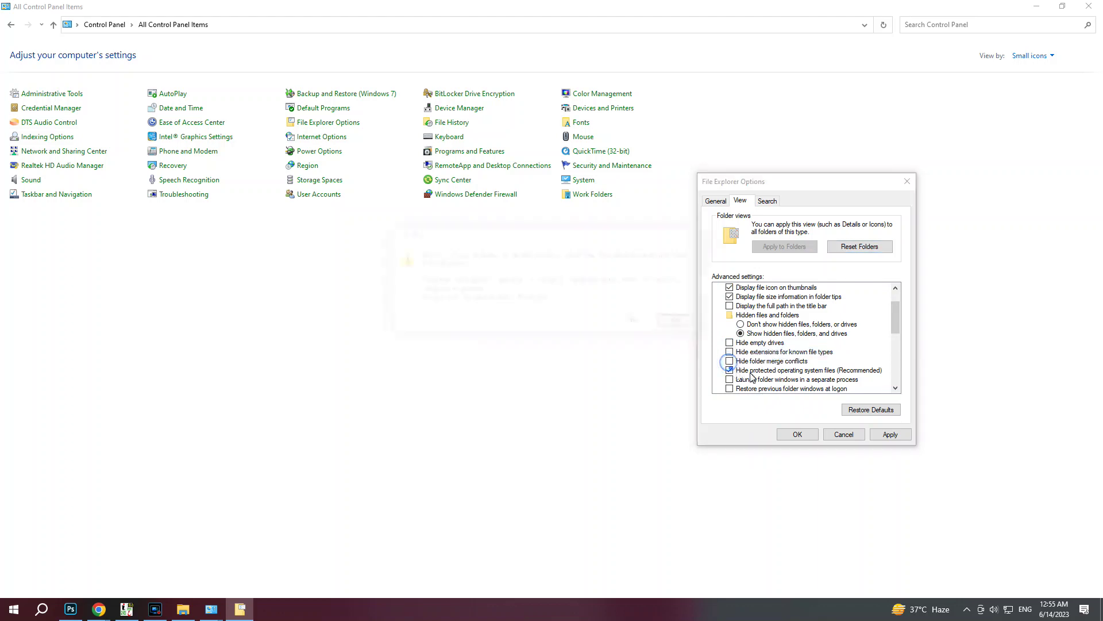
pyautogui.click(653, 324)
pyautogui.click(798, 434)
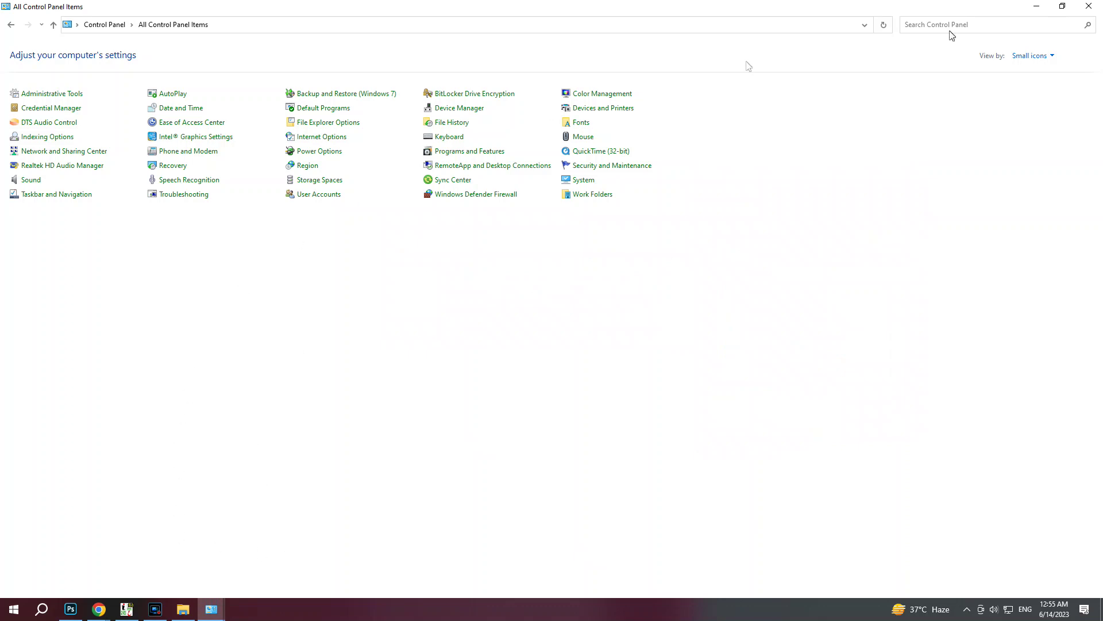
pyautogui.click(1088, 5)
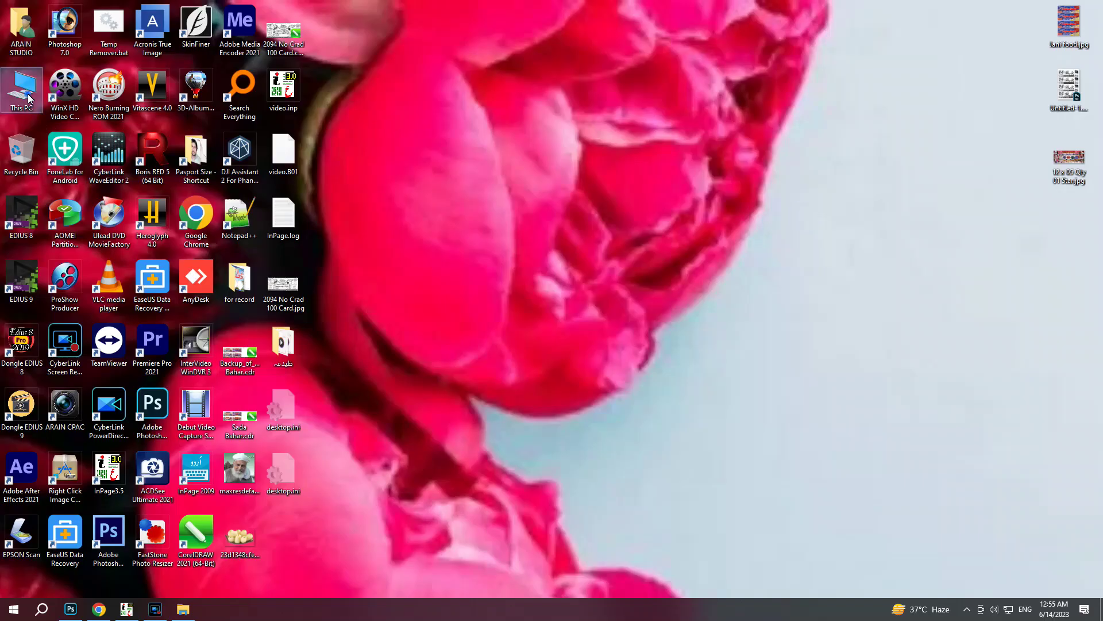
# Open the current user's profile folder under Users on Local Disk (C:)
pyautogui.doubleClick(40, 112)
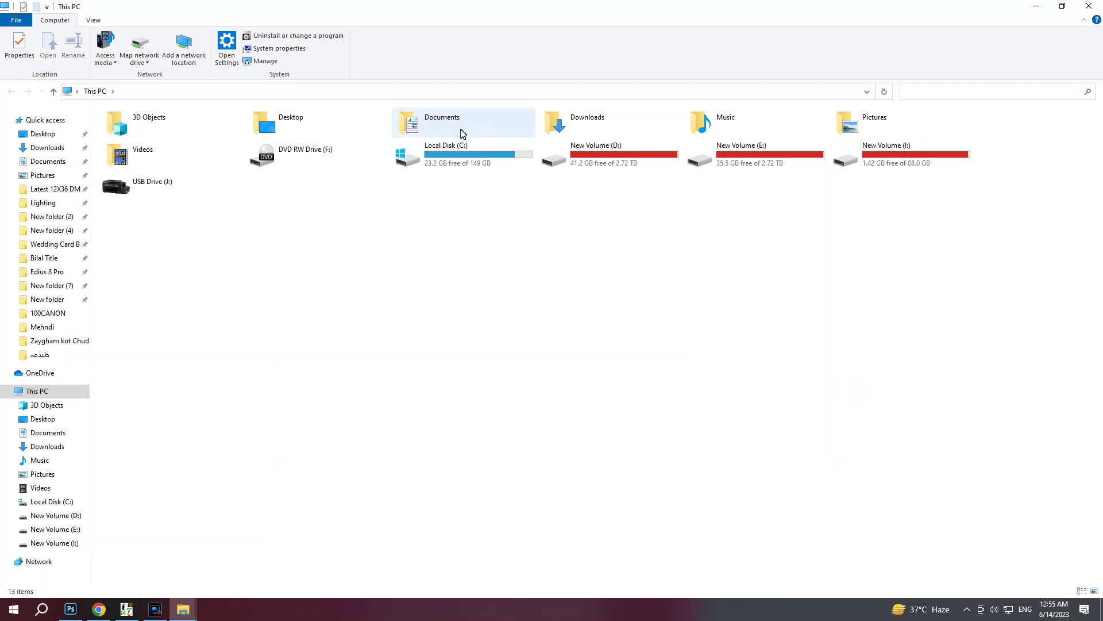
pyautogui.doubleClick(451, 155)
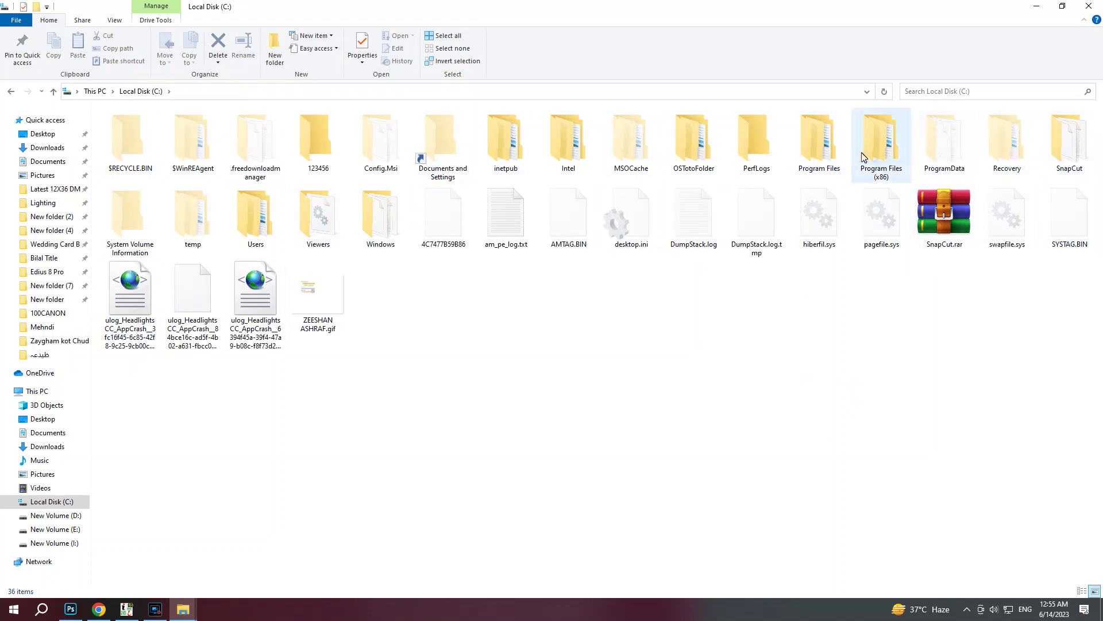
pyautogui.moveTo(253, 246)
pyautogui.doubleClick(257, 224)
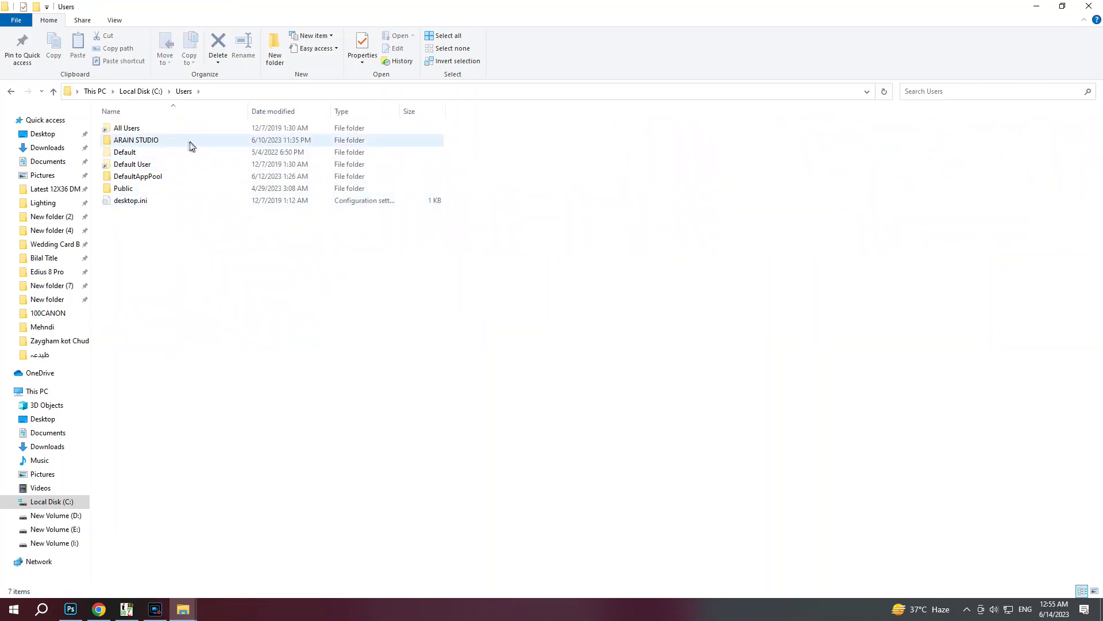
pyautogui.moveTo(130, 144)
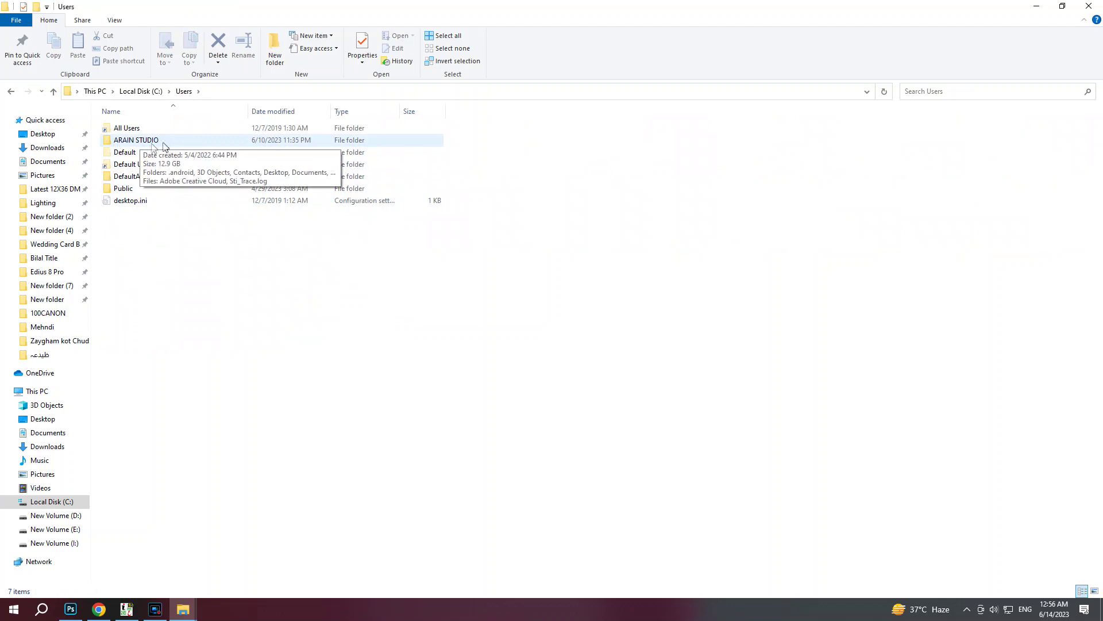
pyautogui.doubleClick(129, 144)
pyautogui.click(128, 142)
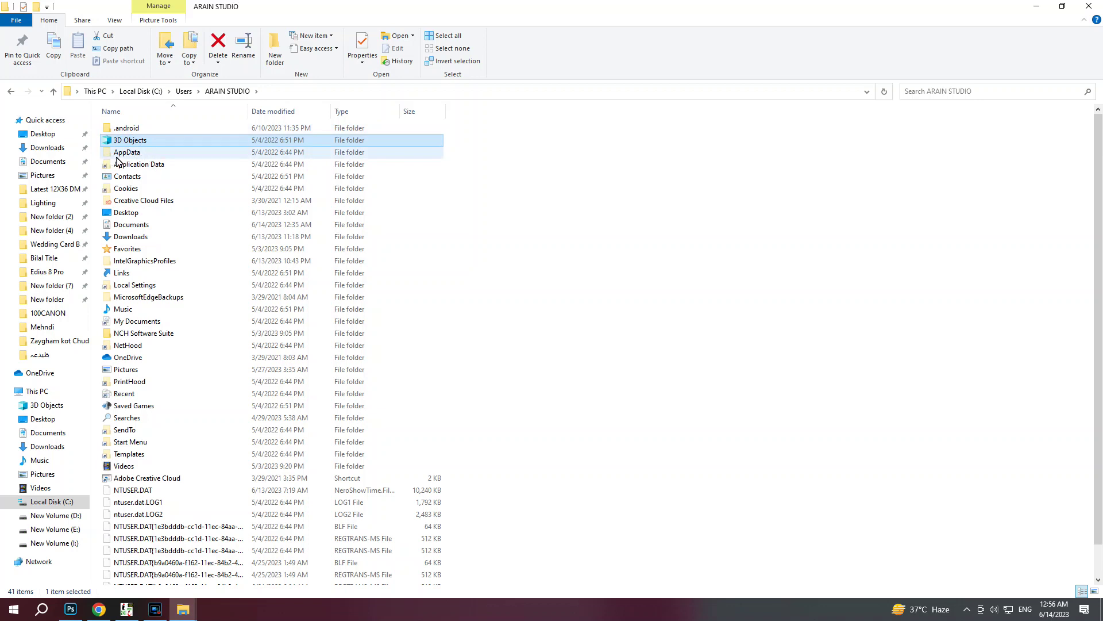
# Go to the AppData\Roaming\Adobe folder inside the user's profile
pyautogui.doubleClick(128, 154)
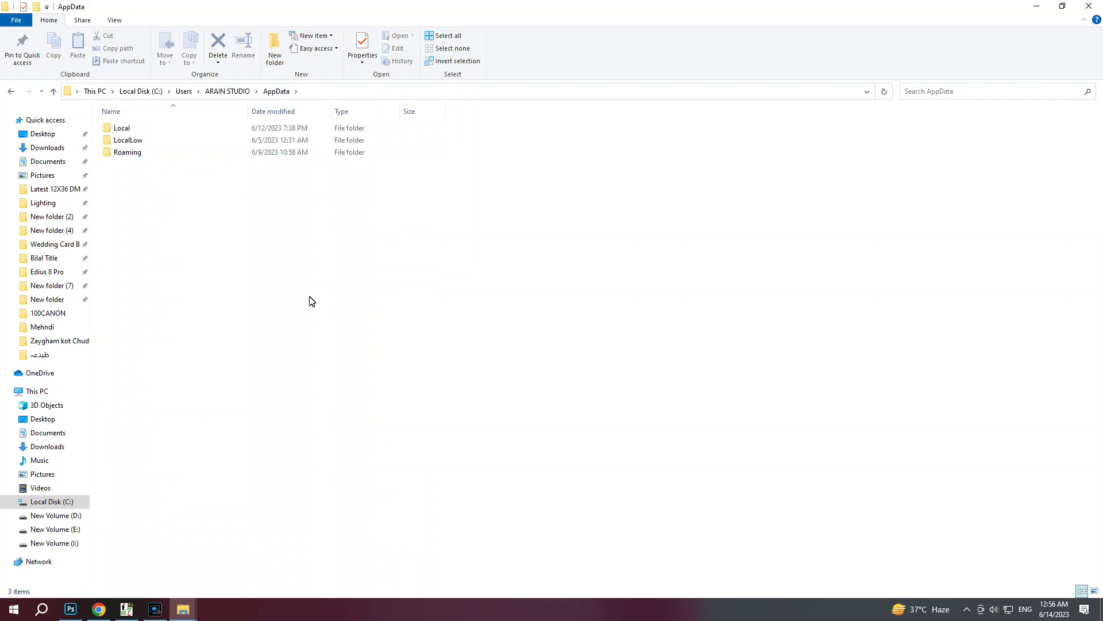
pyautogui.doubleClick(128, 152)
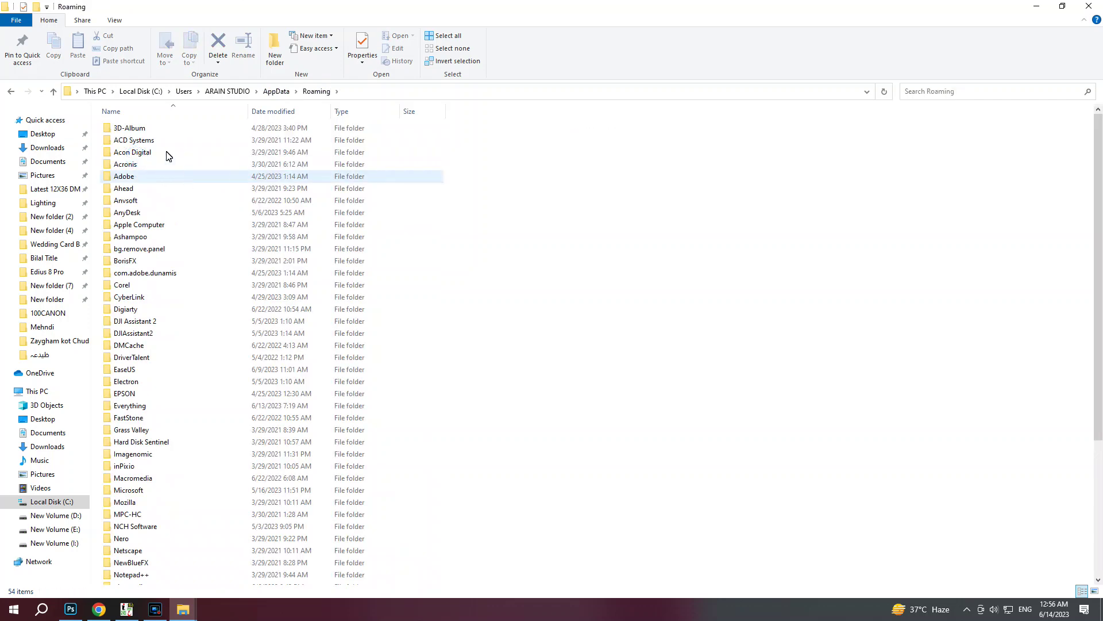
pyautogui.doubleClick(124, 176)
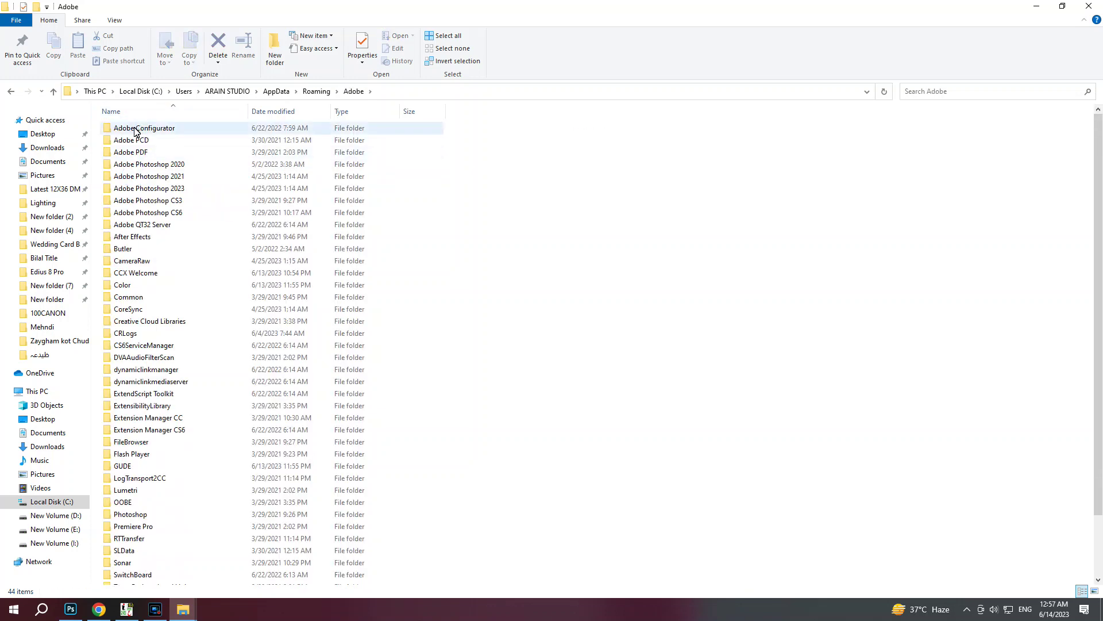
# Open the UXP\PluginsStorage\PHSP\24\Internal folder inside the Adobe folder
pyautogui.scroll(-2, 164, 483)
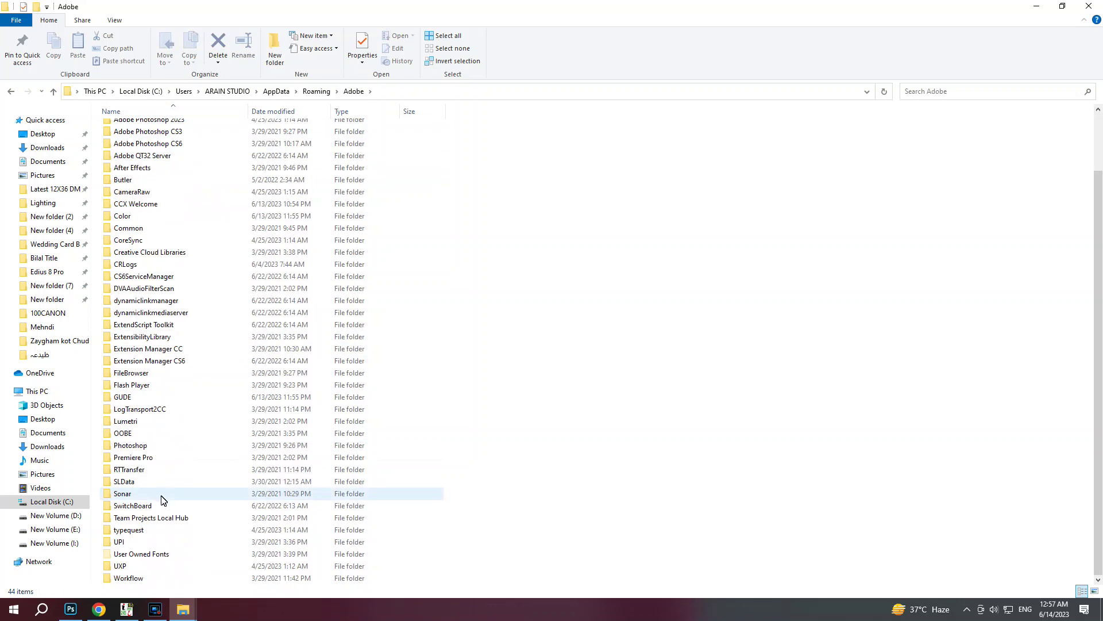
pyautogui.doubleClick(123, 566)
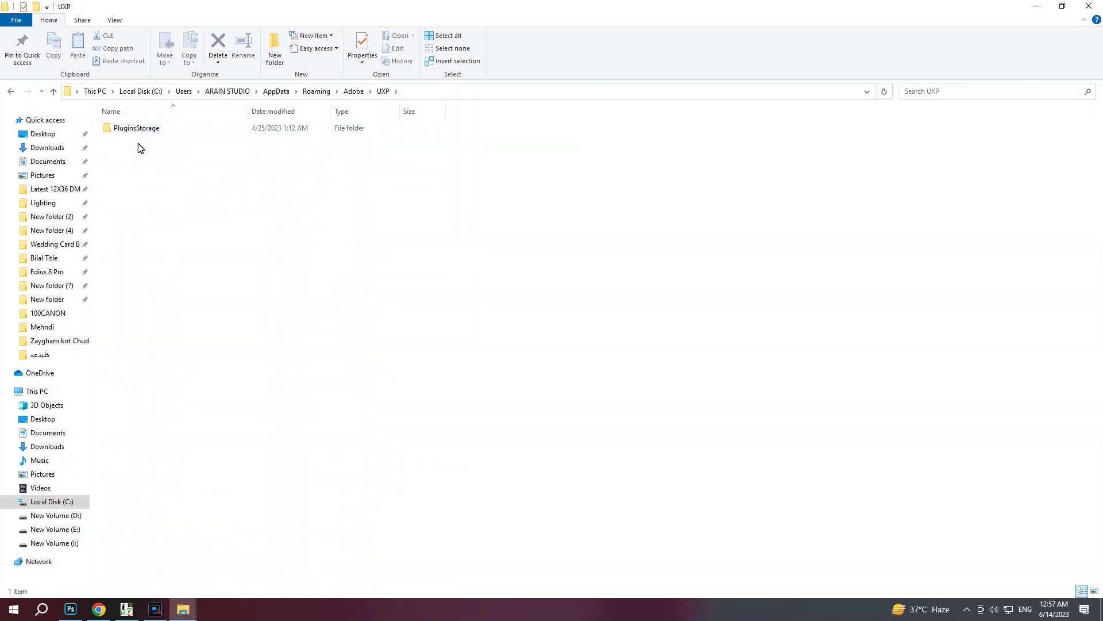
pyautogui.doubleClick(135, 131)
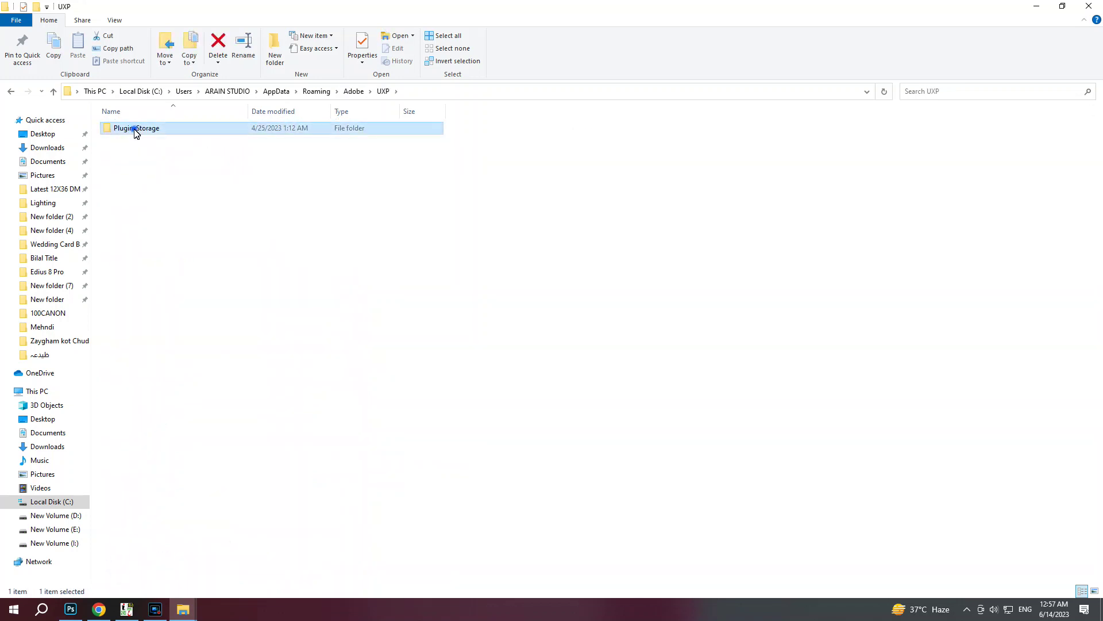
pyautogui.doubleClick(121, 129)
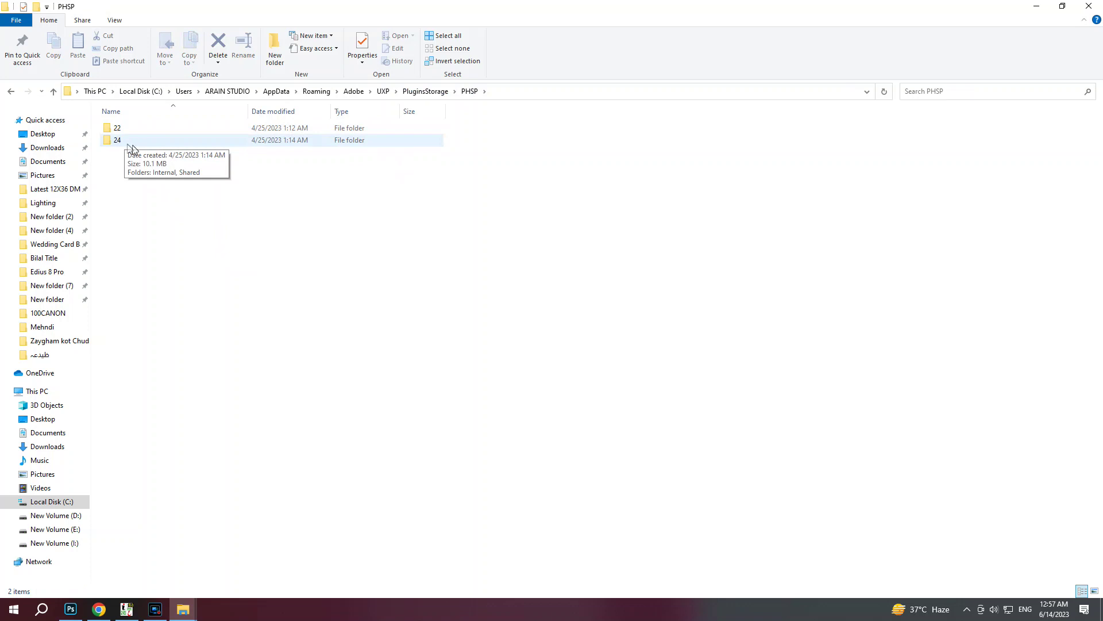
pyautogui.click(120, 146)
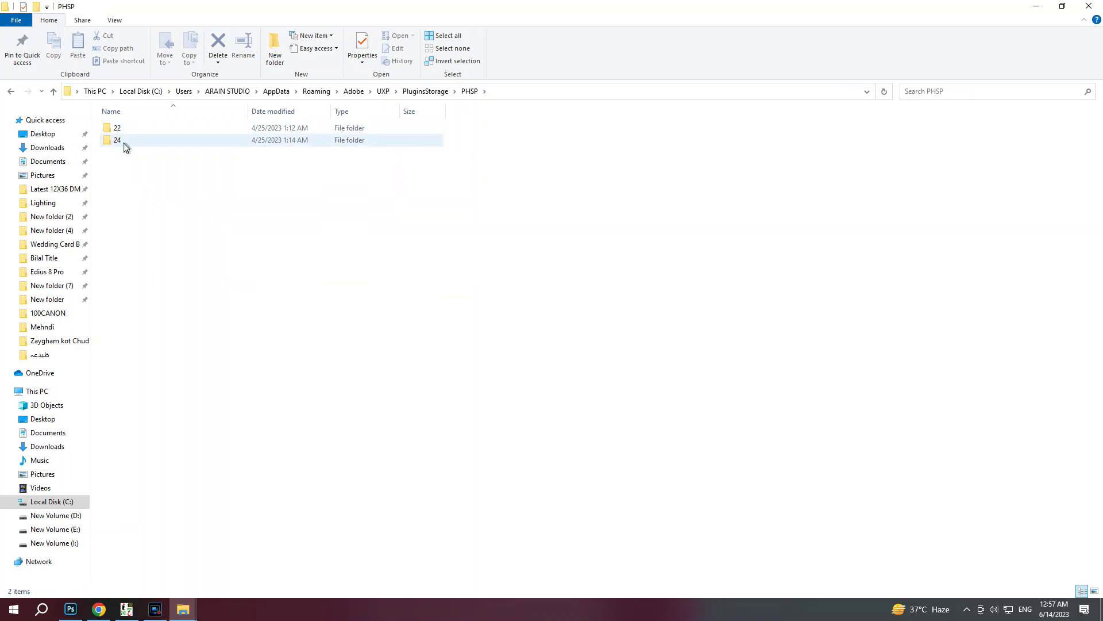
pyautogui.doubleClick(118, 144)
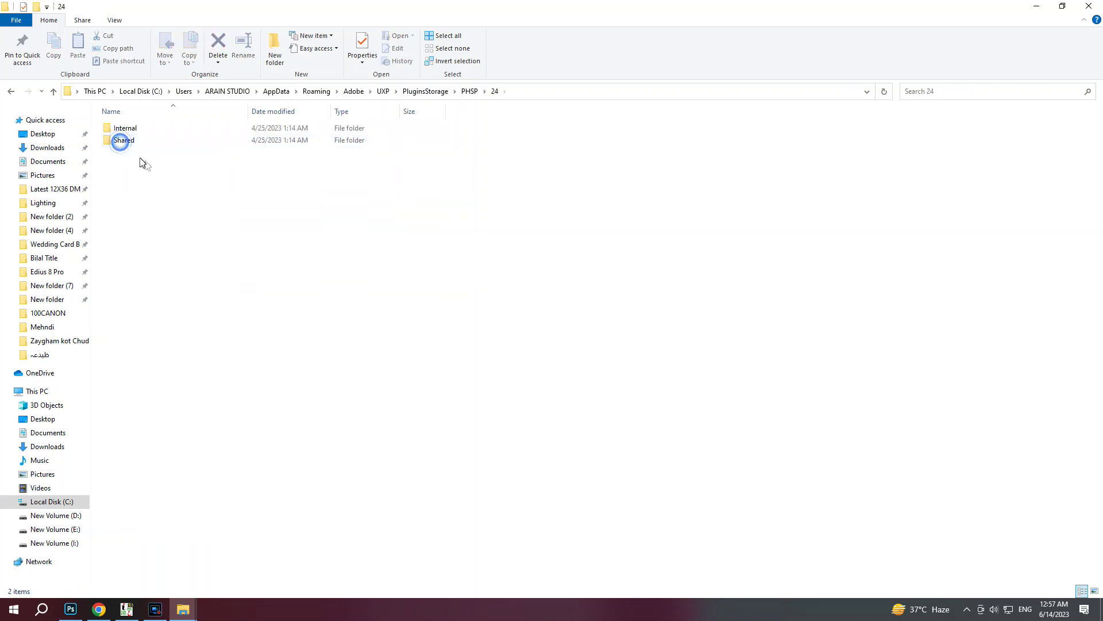
pyautogui.doubleClick(128, 132)
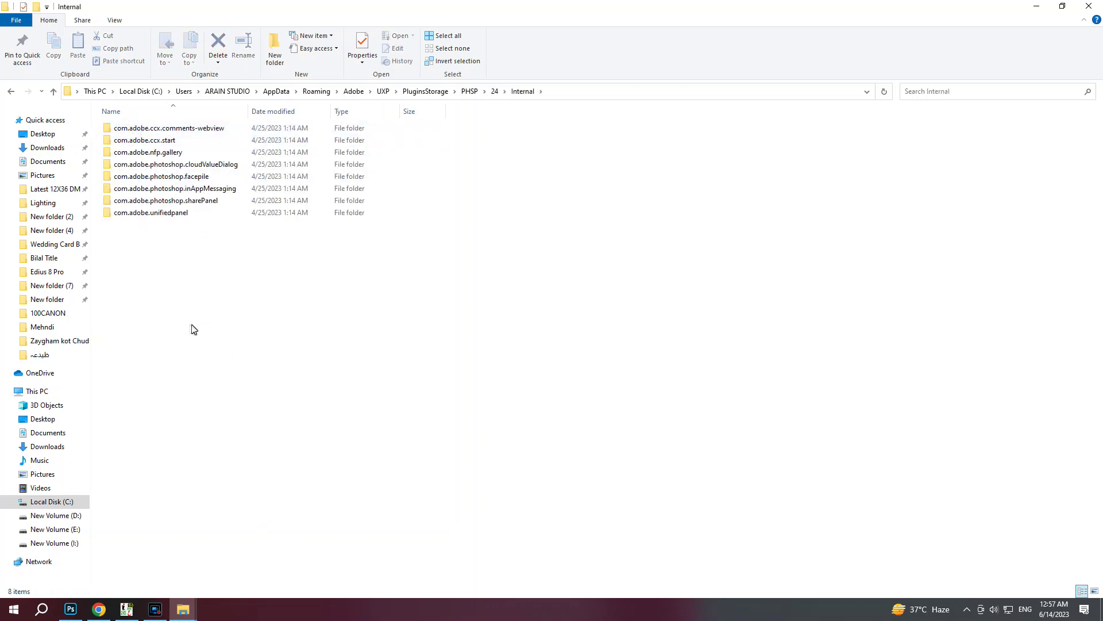
pyautogui.rightClick(155, 252)
pyautogui.click(483, 264)
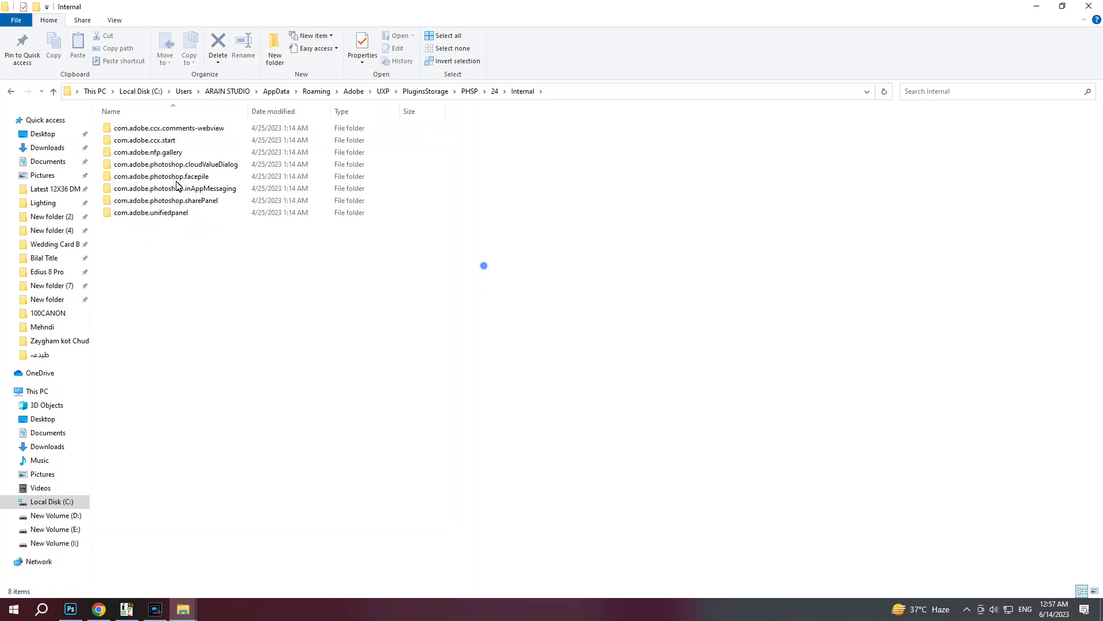